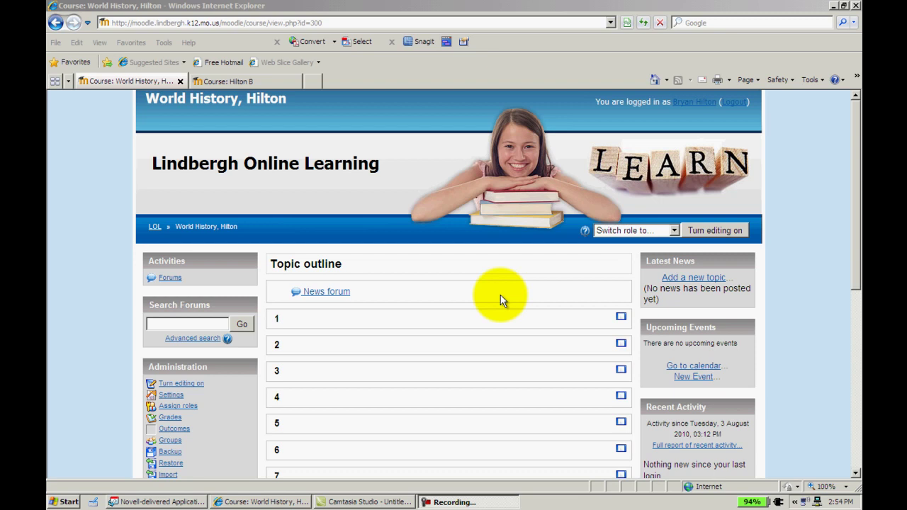
Step: Create a folder named Unit 1 in the World History course's files area
{"action": "left_click_drag", "start_coordinate": [852, 243], "coordinate": [854, 336]}
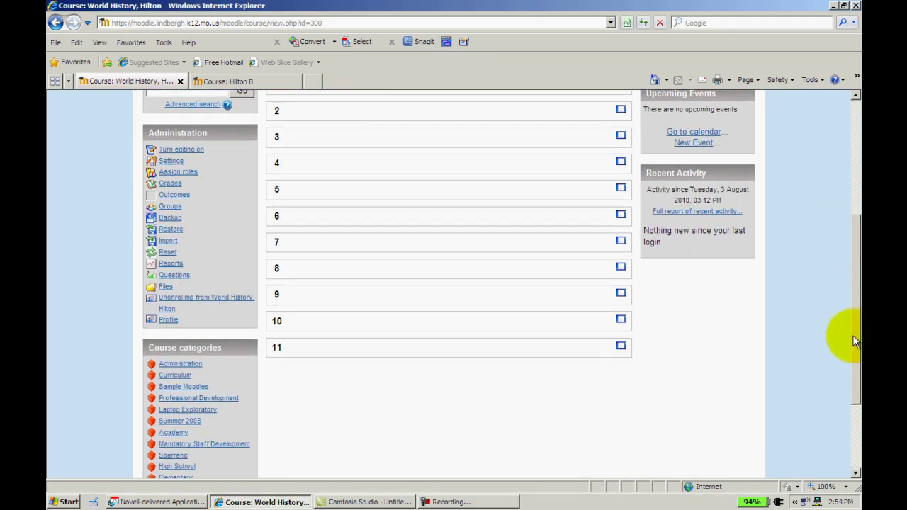
{"action": "left_click", "coordinate": [163, 287]}
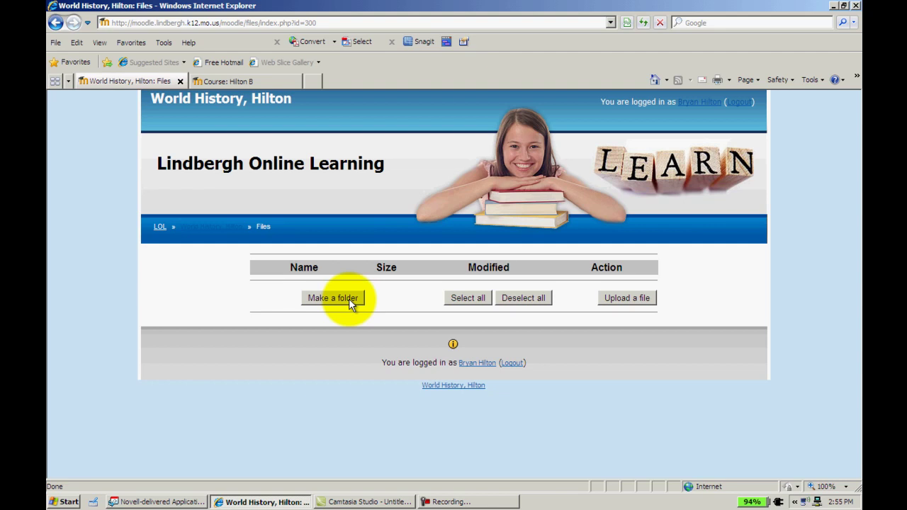
{"action": "left_click", "coordinate": [348, 298]}
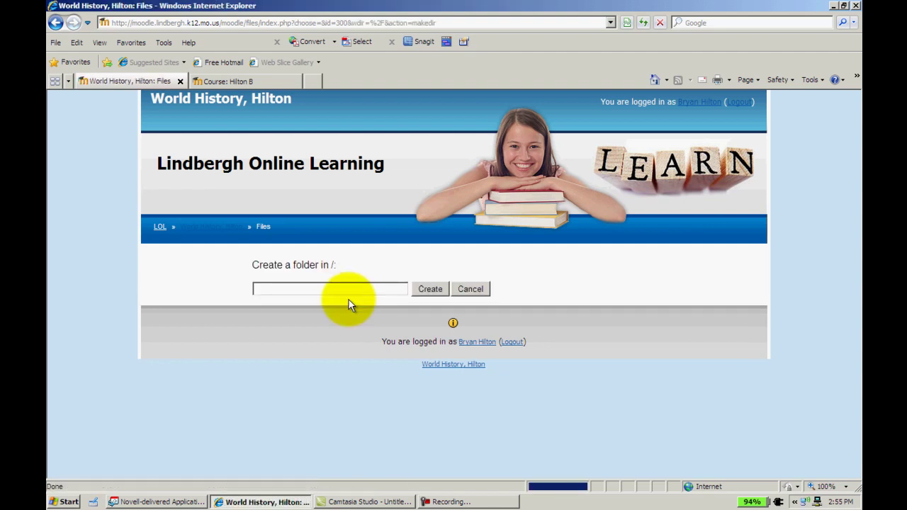
{"action": "left_click", "coordinate": [347, 290]}
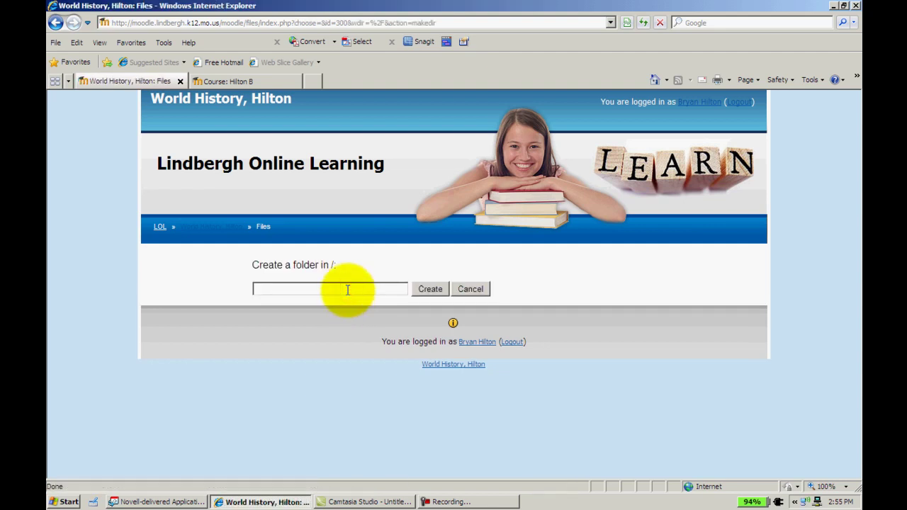
{"action": "type", "text": "Unit 1"}
{"action": "left_click", "coordinate": [436, 296]}
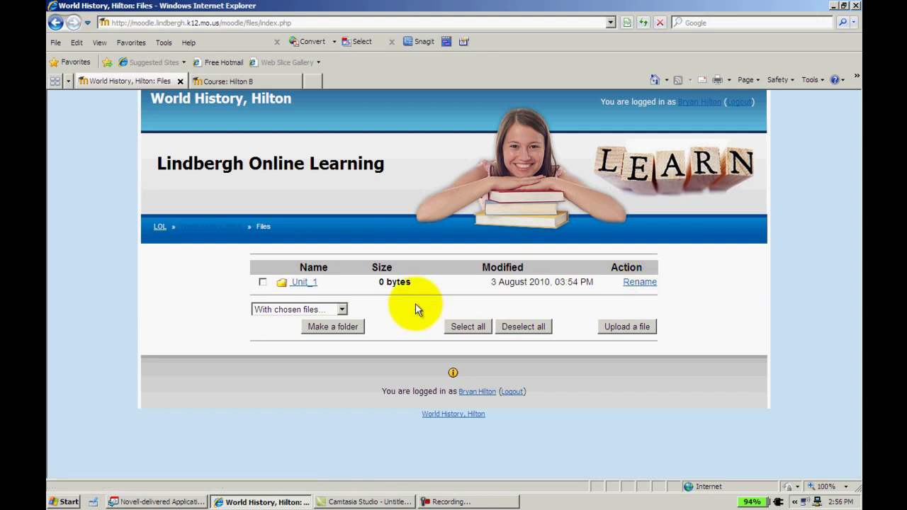
Step: Look inside the Unit_1 folder, return to the main files directory and create a second folder there named Unit 2
{"action": "left_click", "coordinate": [313, 283]}
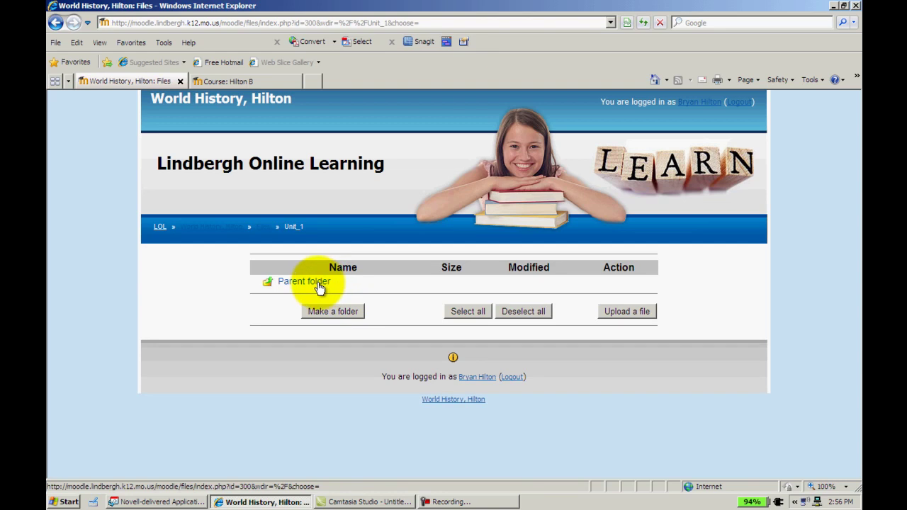
{"action": "left_click", "coordinate": [294, 283]}
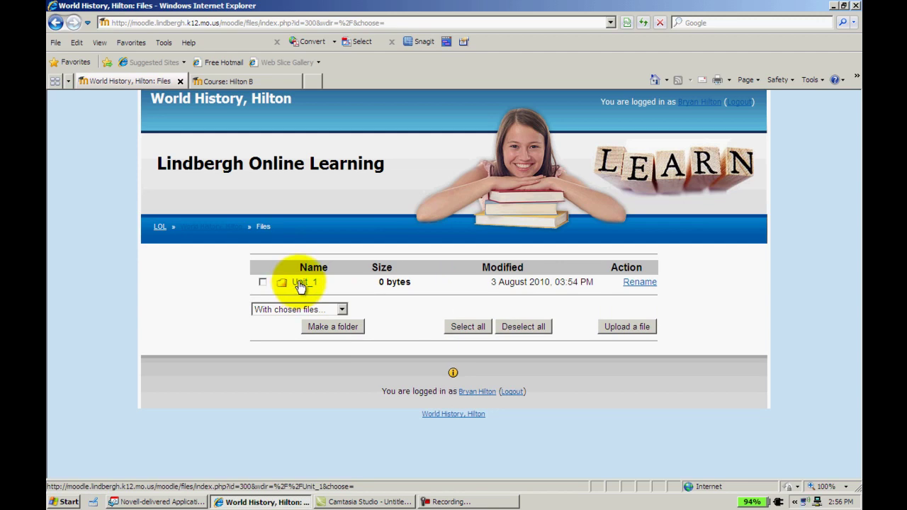
{"action": "left_click", "coordinate": [345, 329]}
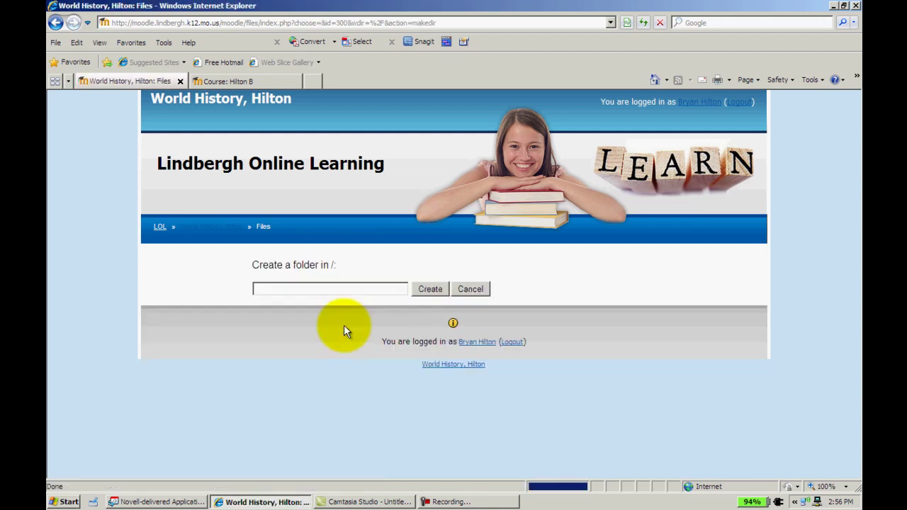
{"action": "left_click", "coordinate": [348, 288]}
{"action": "type", "text": "Unit 2"}
{"action": "left_click", "coordinate": [438, 295]}
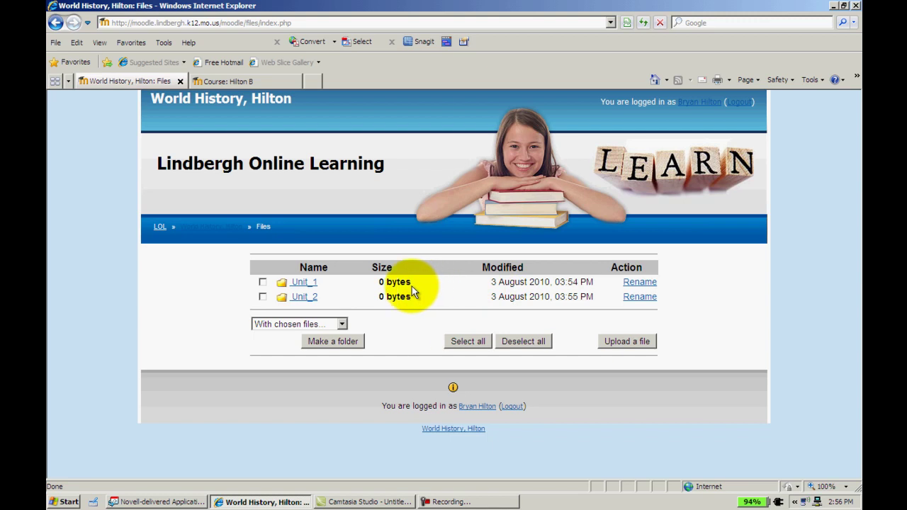
Step: Create a subfolder named Power Points inside the Unit_1 folder
{"action": "left_click", "coordinate": [310, 284]}
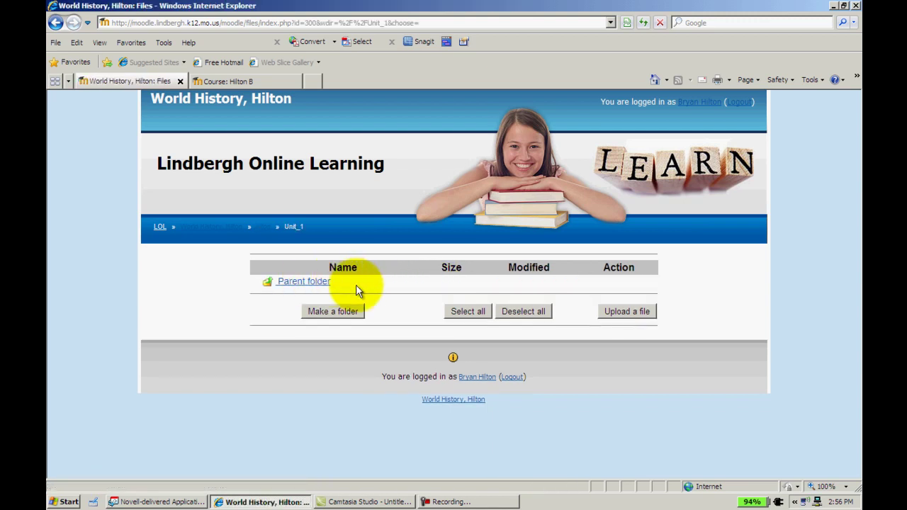
{"action": "left_click", "coordinate": [315, 285]}
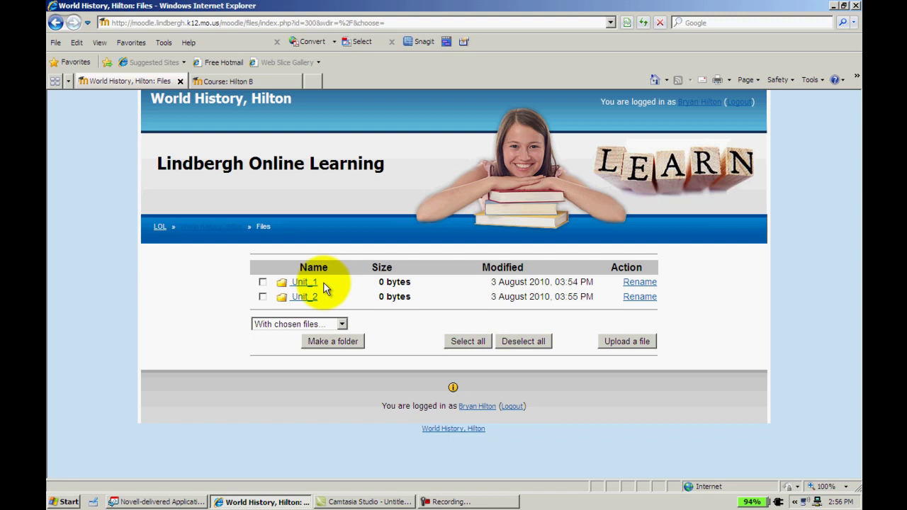
{"action": "left_click", "coordinate": [310, 287]}
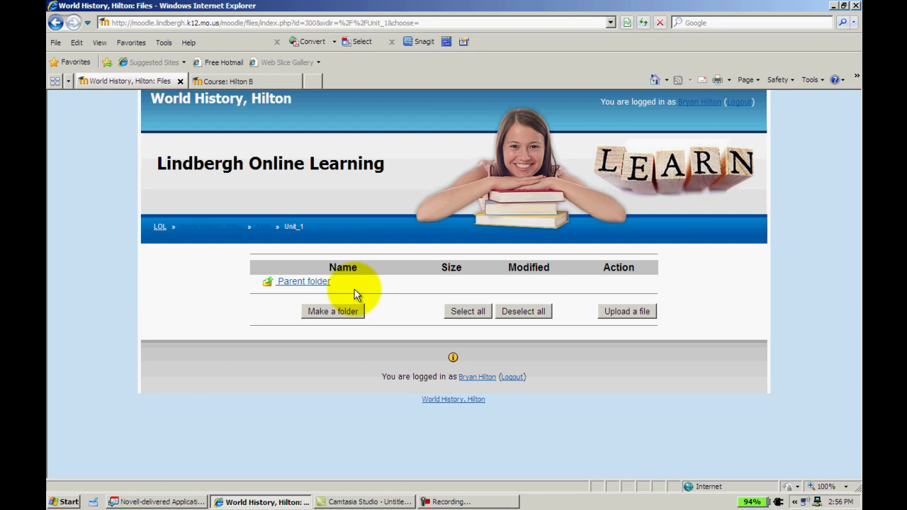
{"action": "left_click", "coordinate": [350, 311]}
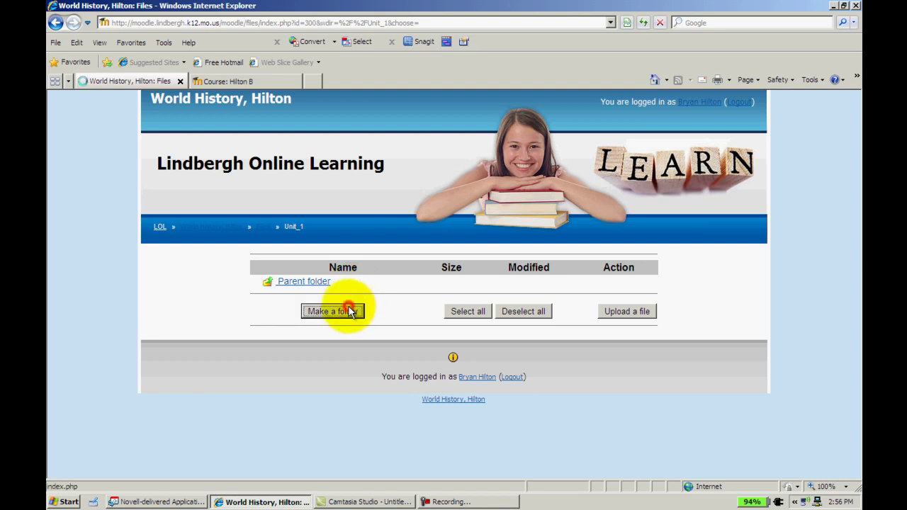
{"action": "left_click", "coordinate": [350, 290]}
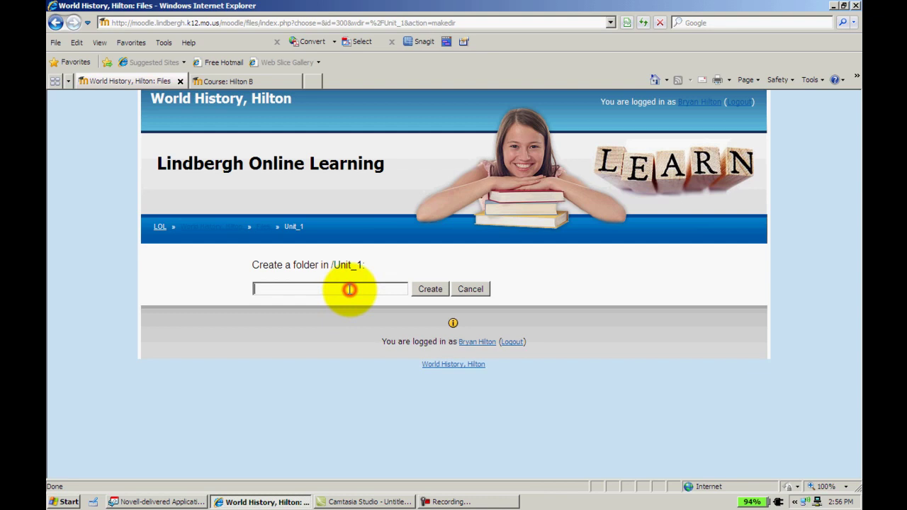
{"action": "type", "text": "Power Po"}
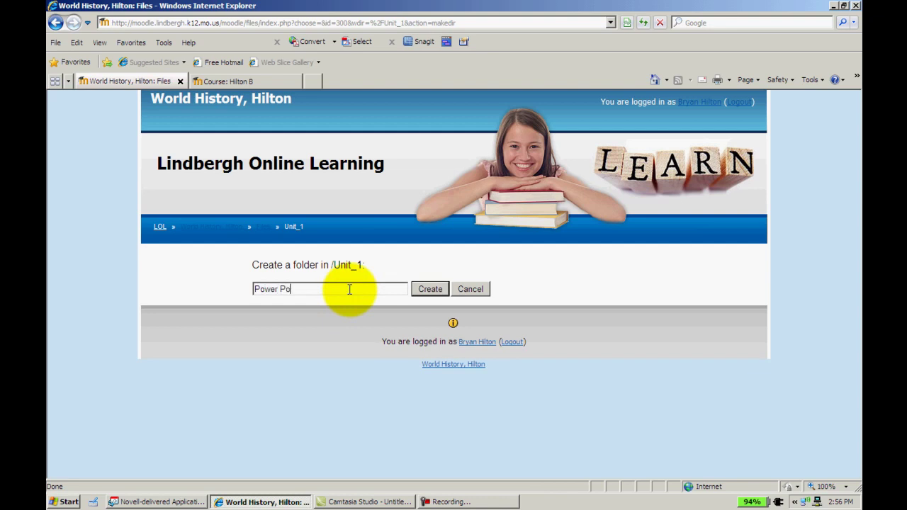
{"action": "type", "text": "ints"}
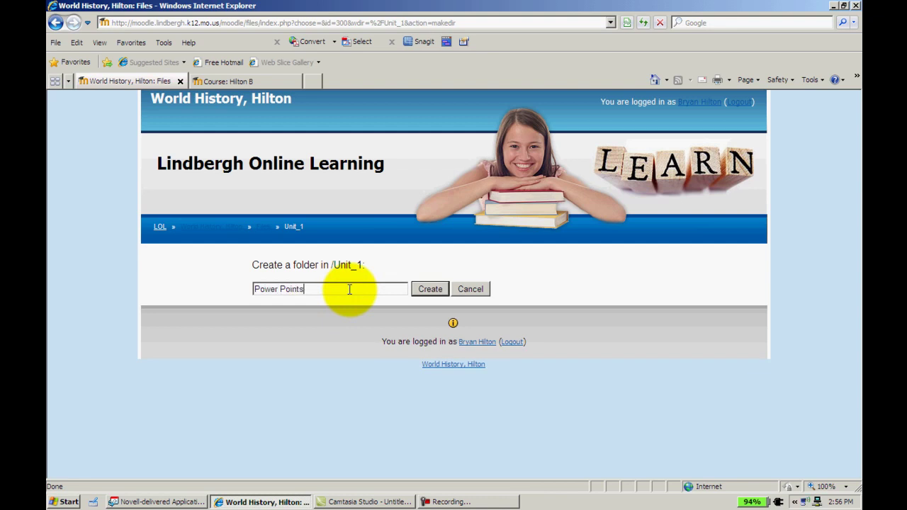
{"action": "left_click", "coordinate": [430, 290]}
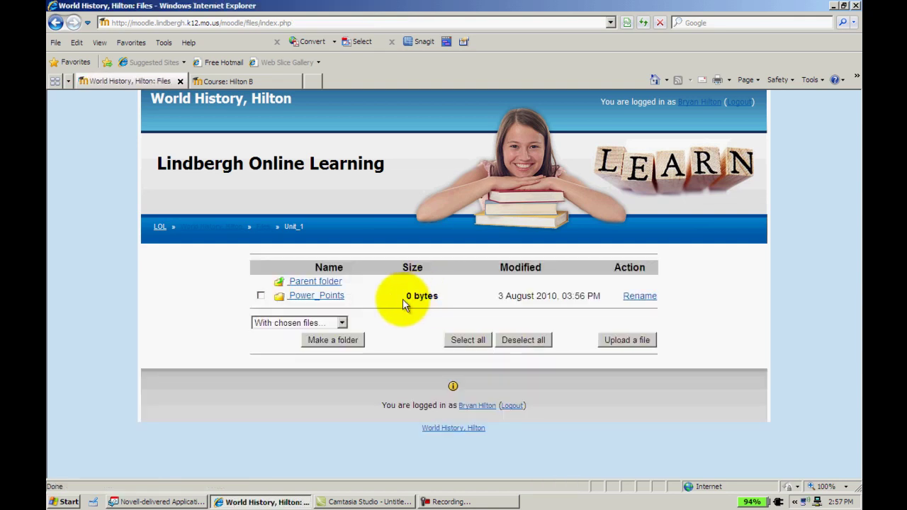
Step: Create another subfolder inside Unit_1, named Homework
{"action": "left_click", "coordinate": [353, 338]}
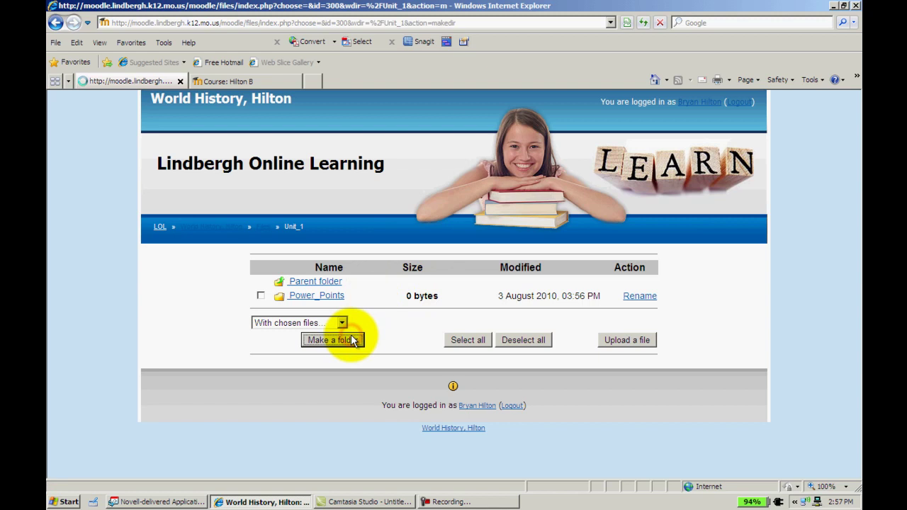
{"action": "left_click", "coordinate": [356, 289]}
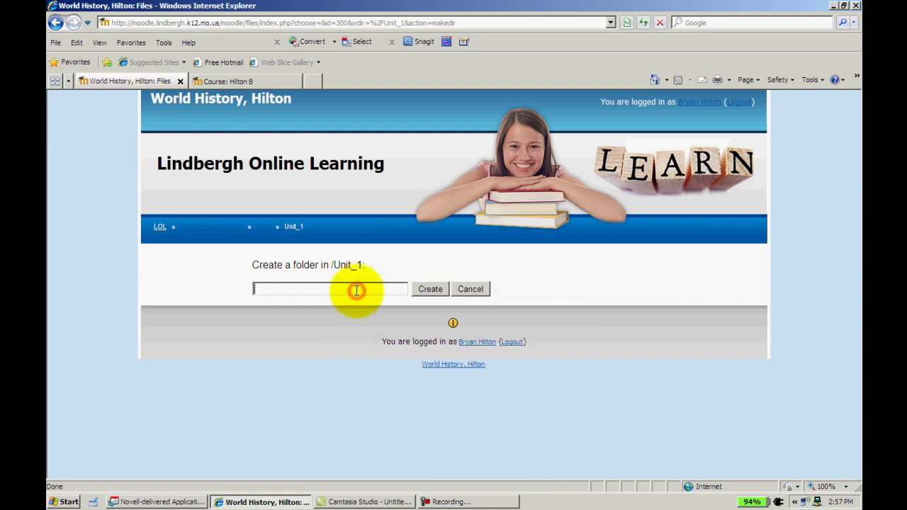
{"action": "type", "text": "Homework"}
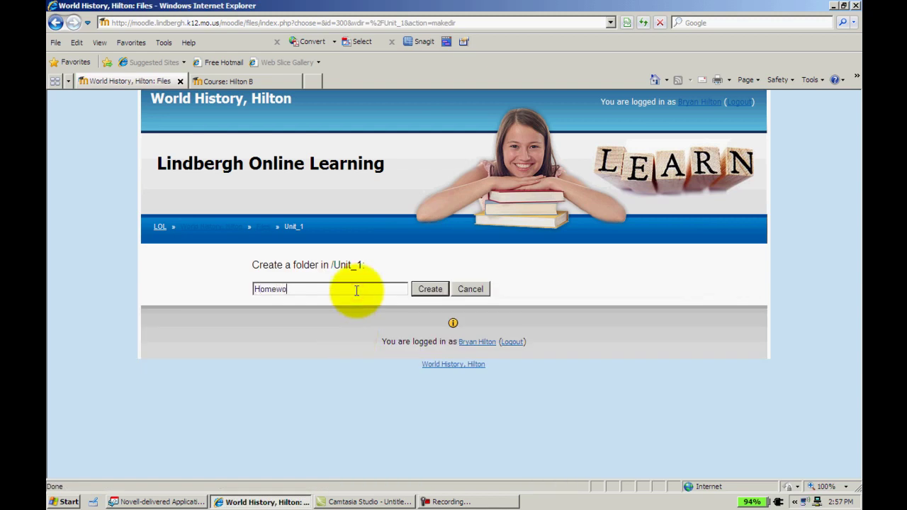
{"action": "left_click", "coordinate": [434, 289]}
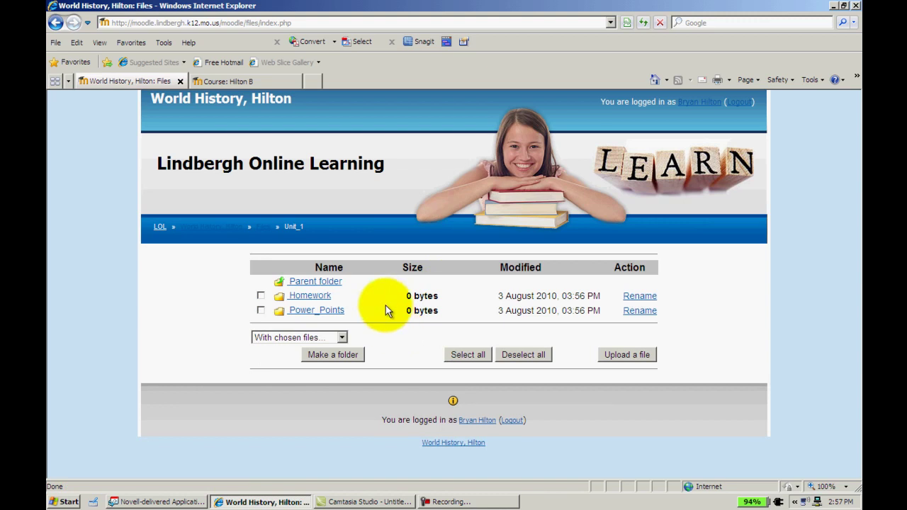
Step: Go up to the main files directory, reopen Unit_1 and view its Power_Points subfolder
{"action": "left_click", "coordinate": [332, 283]}
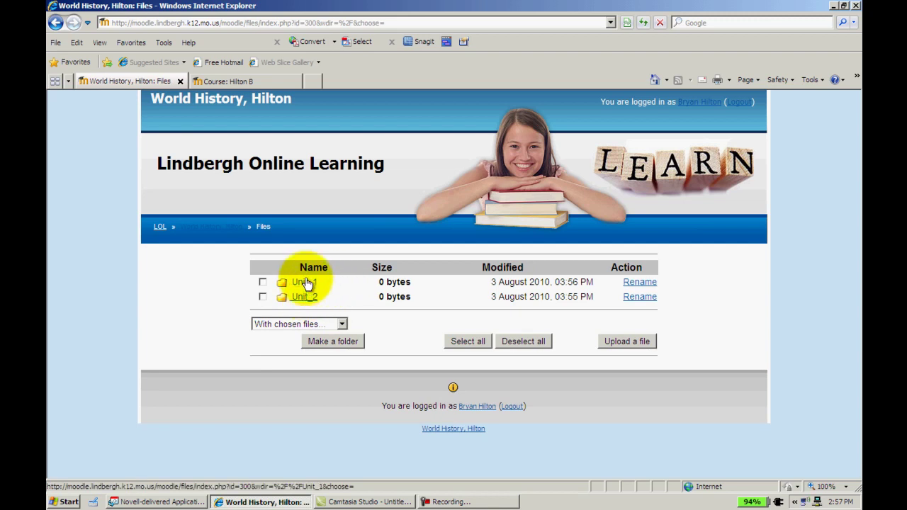
{"action": "left_click", "coordinate": [306, 282]}
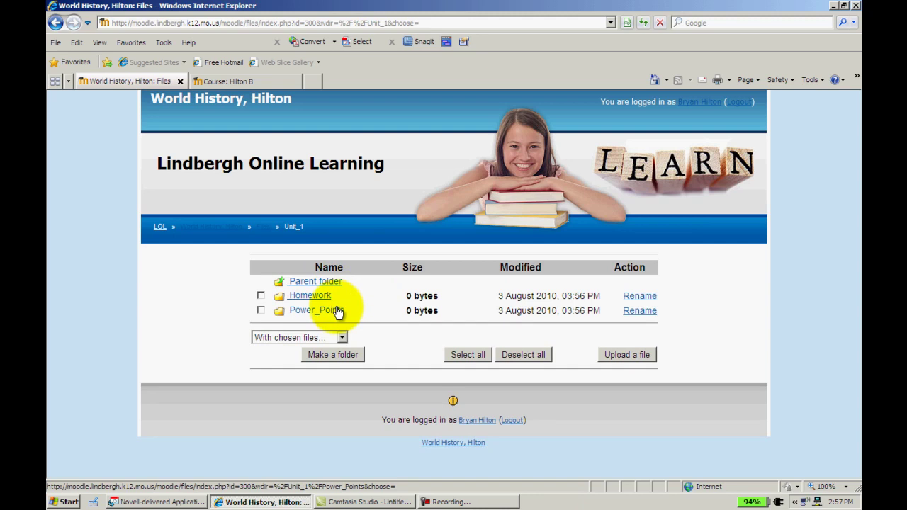
{"action": "left_click", "coordinate": [337, 312]}
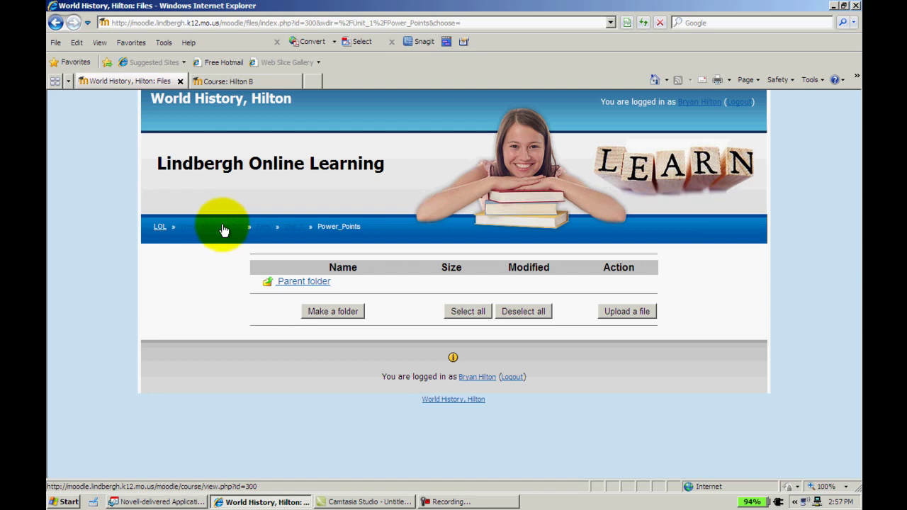
Step: From the course page, try adding a directory resource to topic 1 that displays Unit_1/Power_Points, and cancel it without saving
{"action": "left_click", "coordinate": [223, 228]}
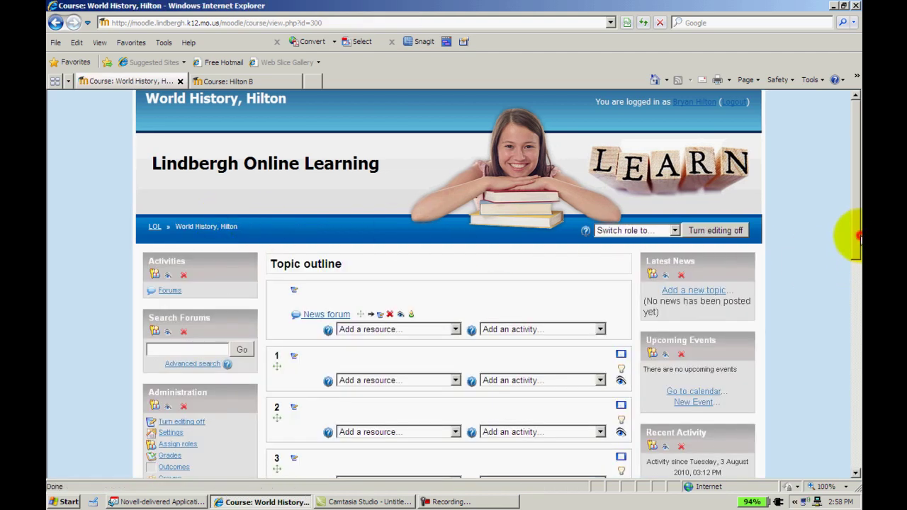
{"action": "left_click_drag", "start_coordinate": [858, 236], "coordinate": [857, 285]}
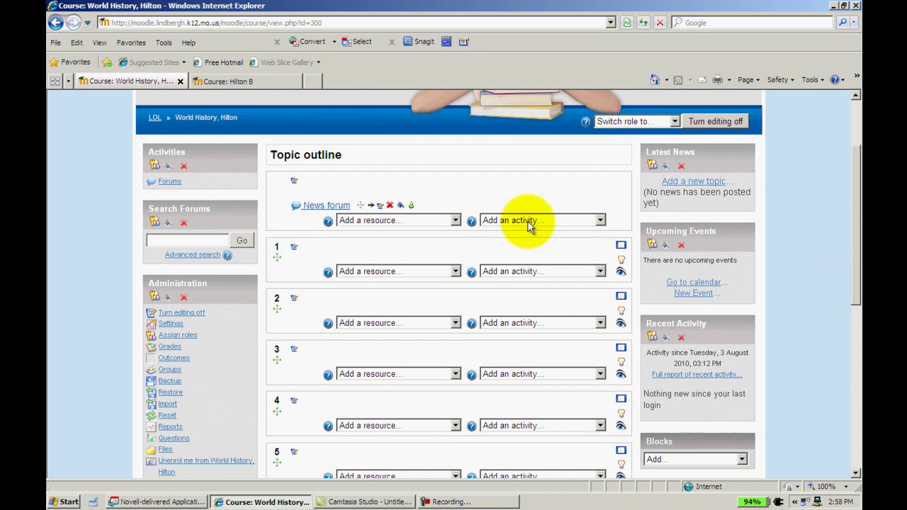
{"action": "left_click", "coordinate": [456, 271]}
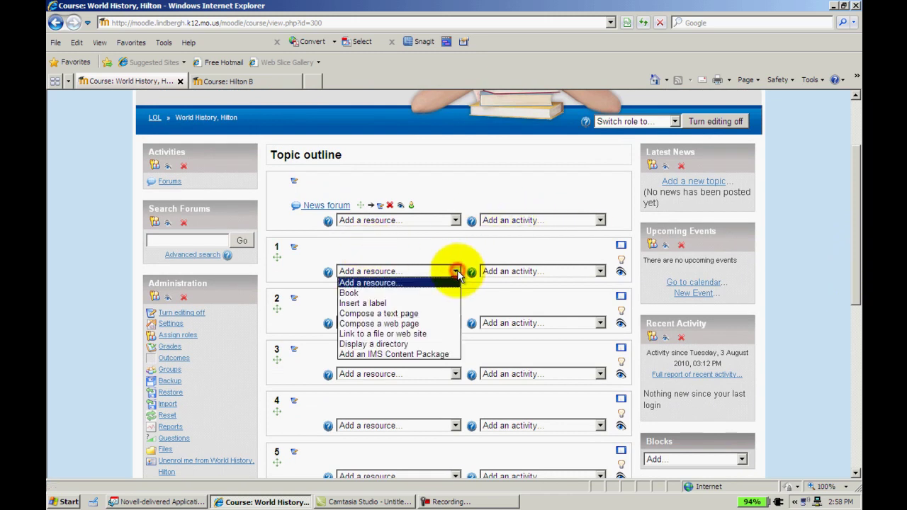
{"action": "left_click", "coordinate": [423, 346]}
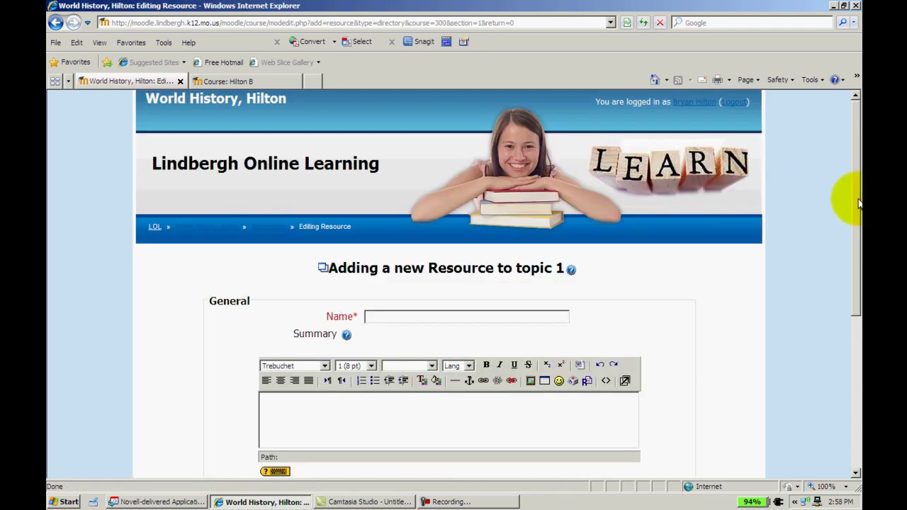
{"action": "scroll", "coordinate": [855, 197], "scroll_direction": "down", "scroll_amount": 4}
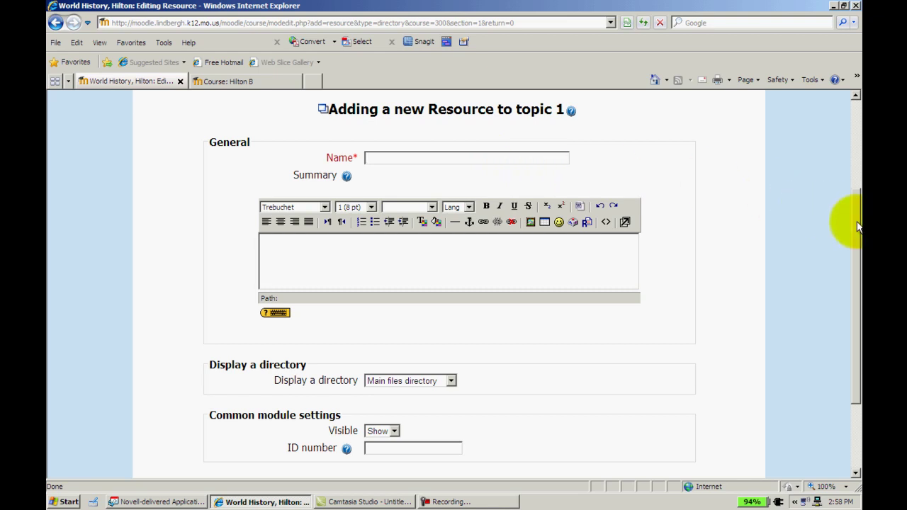
{"action": "scroll", "coordinate": [858, 226], "scroll_direction": "down", "scroll_amount": 3}
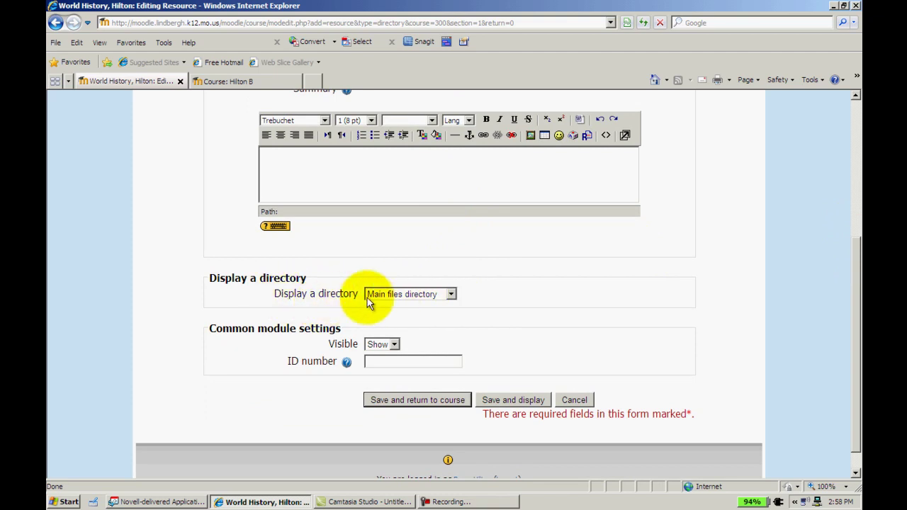
{"action": "left_click", "coordinate": [451, 294]}
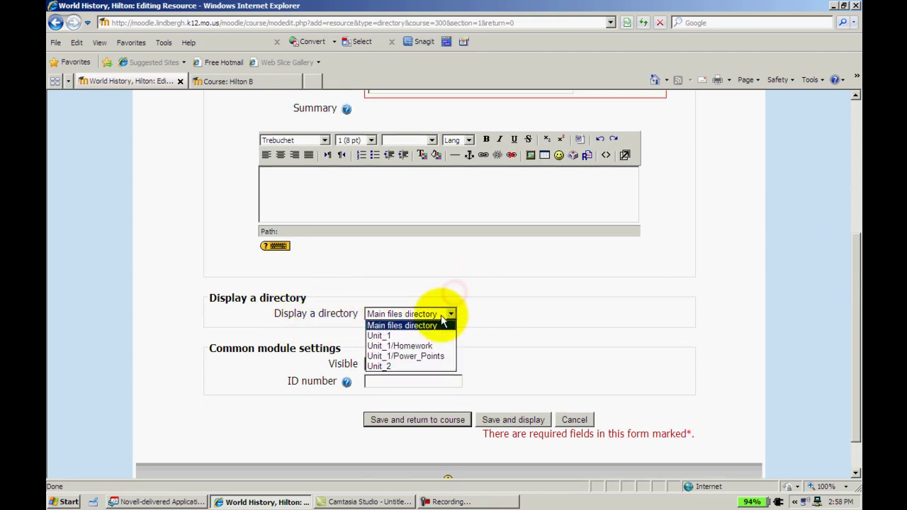
{"action": "left_click", "coordinate": [428, 355]}
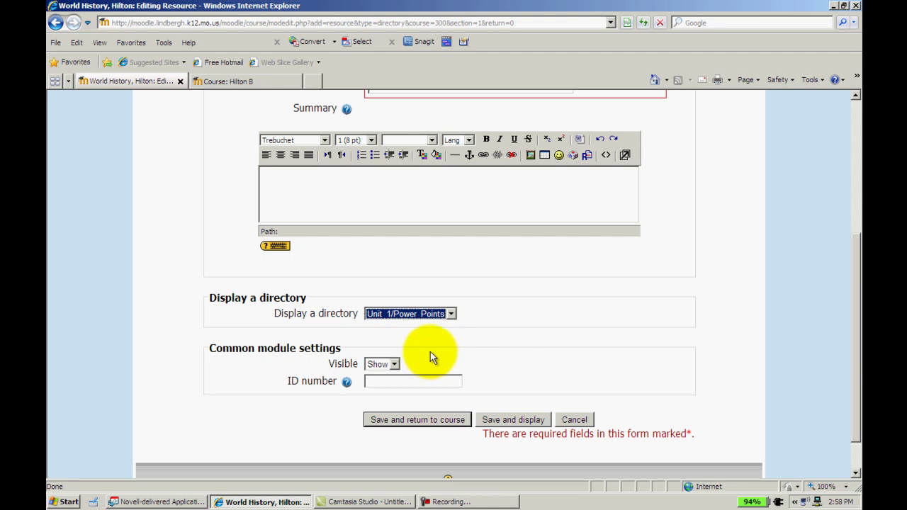
{"action": "left_click", "coordinate": [572, 419]}
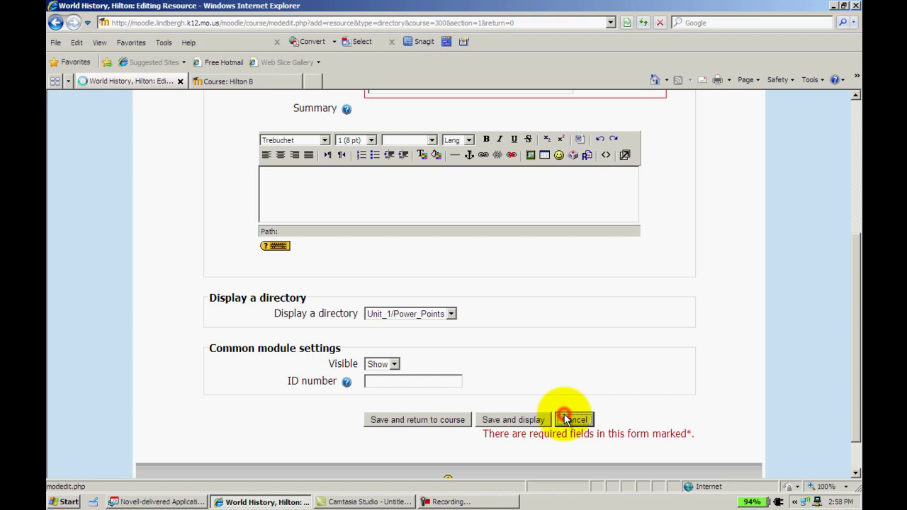